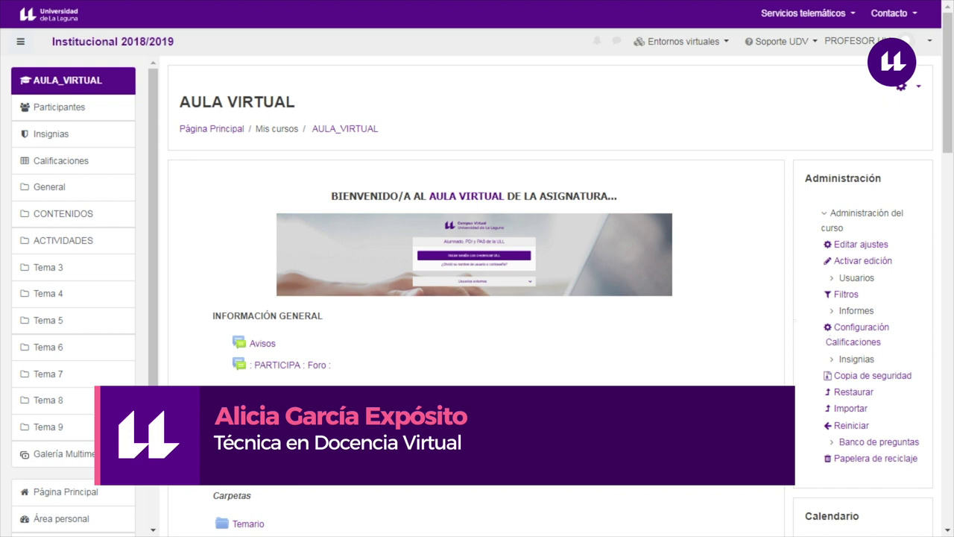
- Enable completion tracking (Rastreo de finalización) with the value Sí in the course settings and save the changes
scroll(458, 416, up, 3)
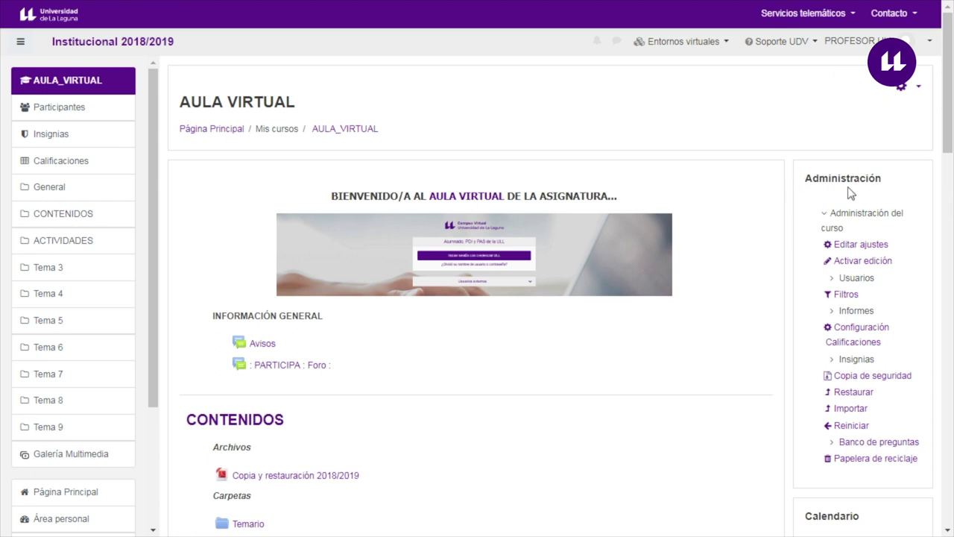
click(857, 246)
scroll(304, 395, down, 3)
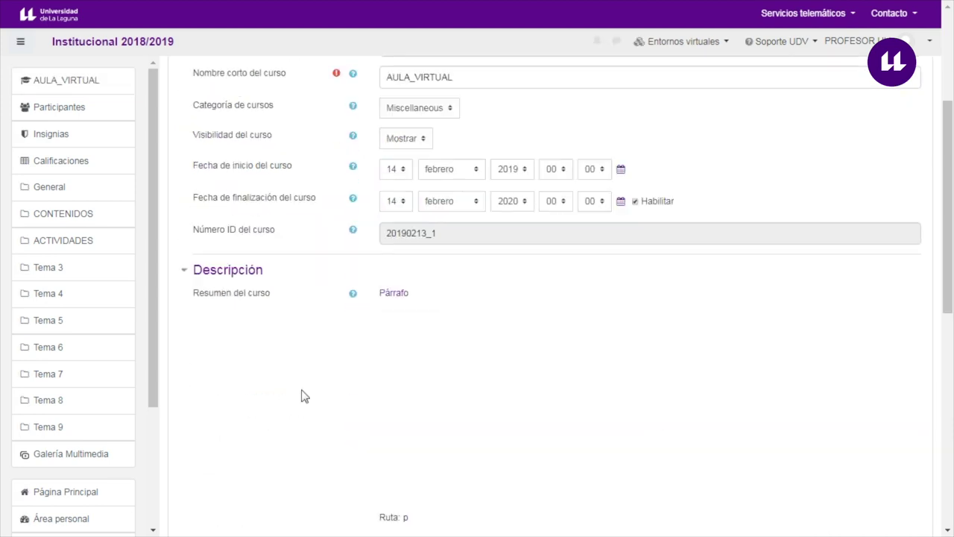
scroll(302, 395, down, 10)
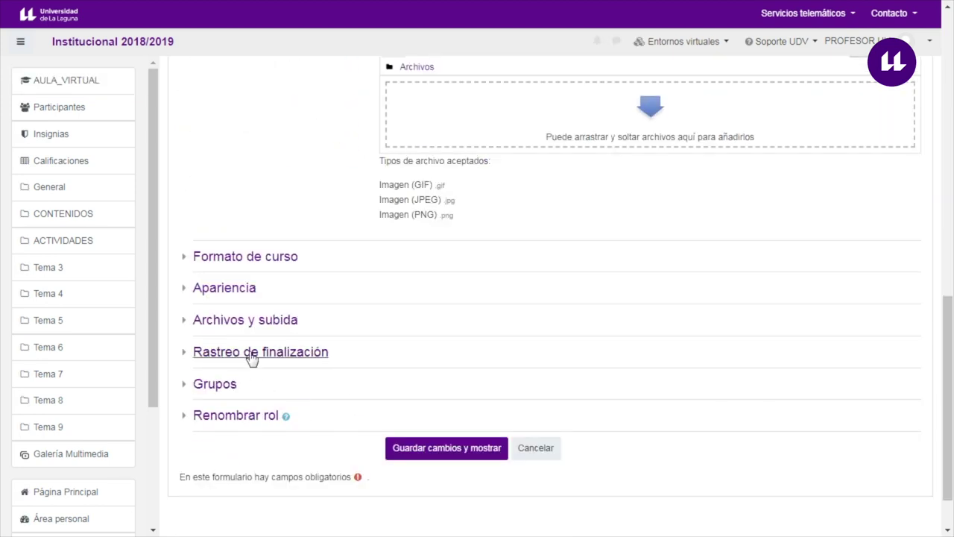
click(277, 361)
click(406, 384)
click(393, 411)
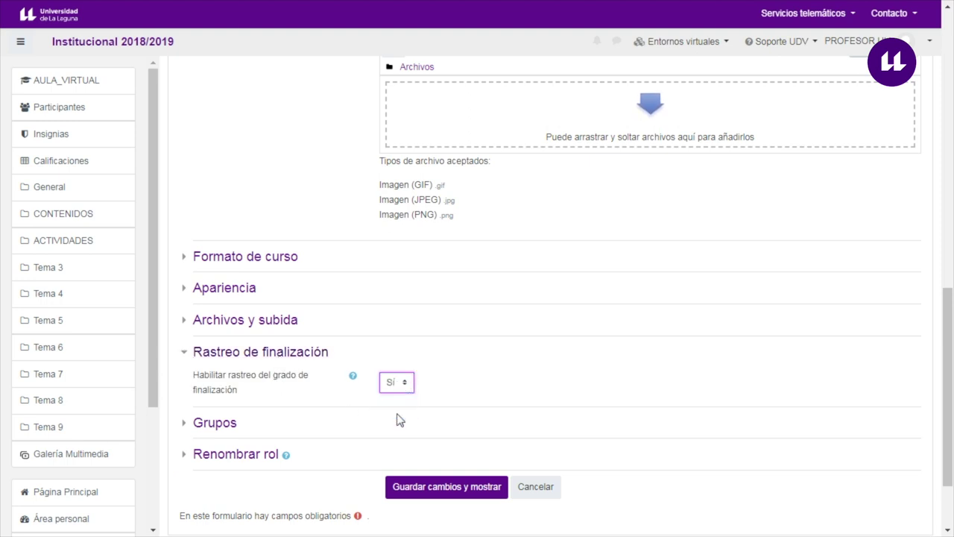
click(445, 491)
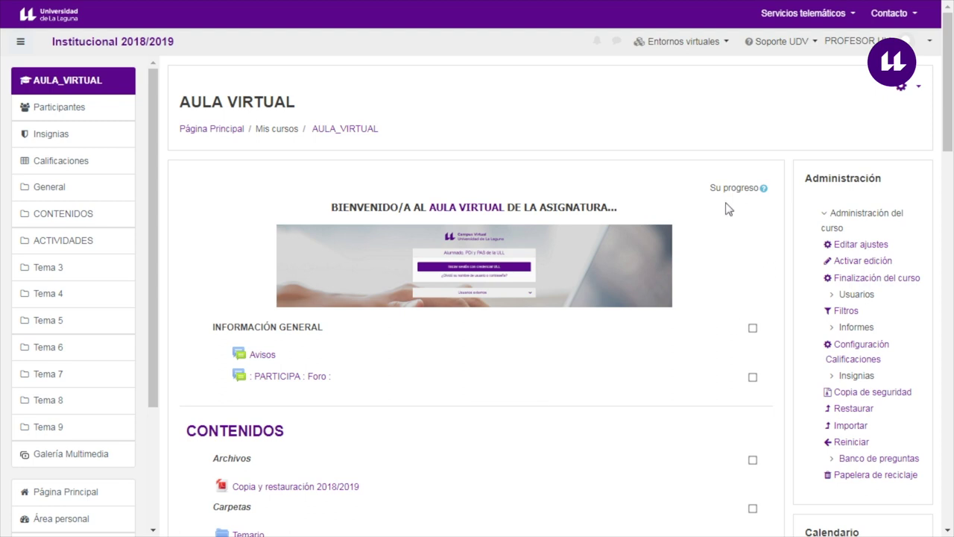
- Check the help on "Su progreso" and examine the course page's completion checkboxes and the block explaining how progress is marked
click(764, 190)
drag(948, 114, 951, 483)
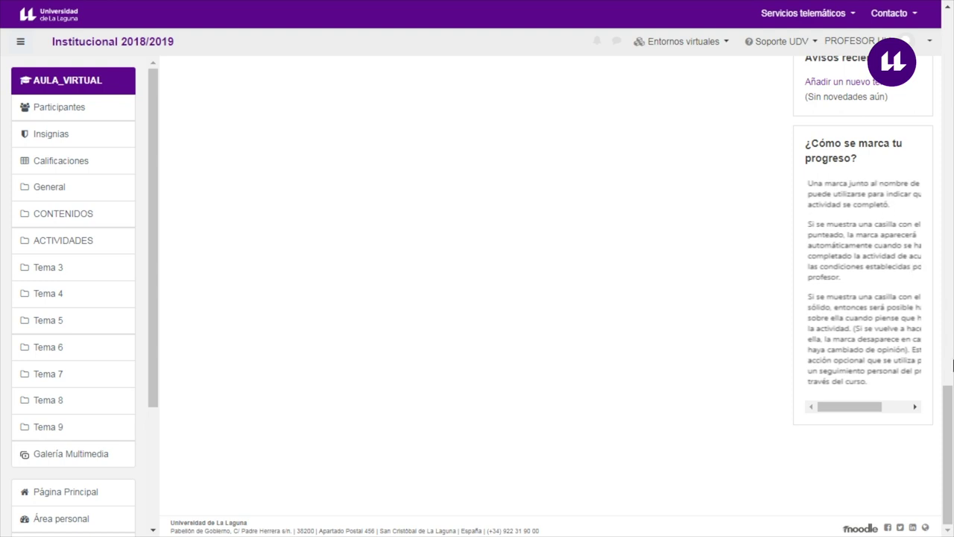
drag(951, 411, 941, 38)
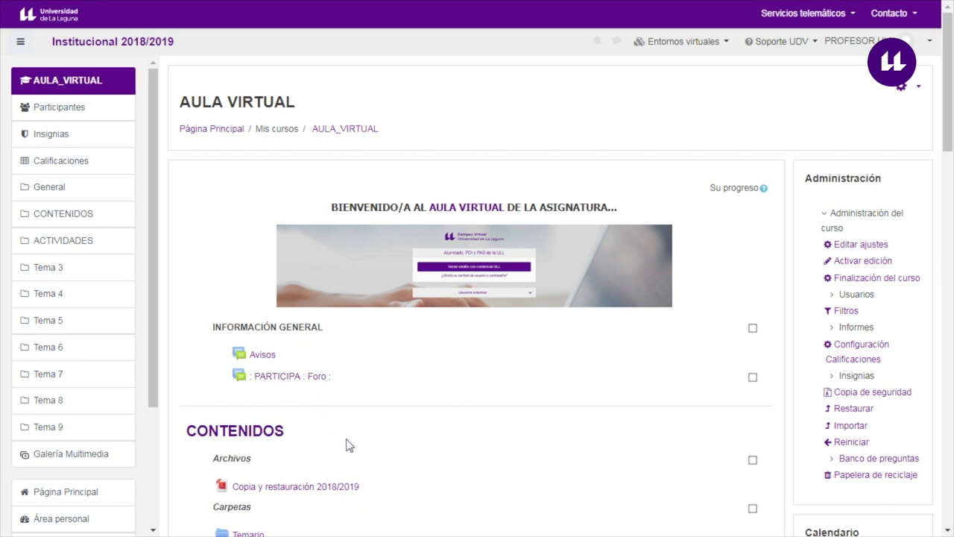
scroll(347, 445, down, 2)
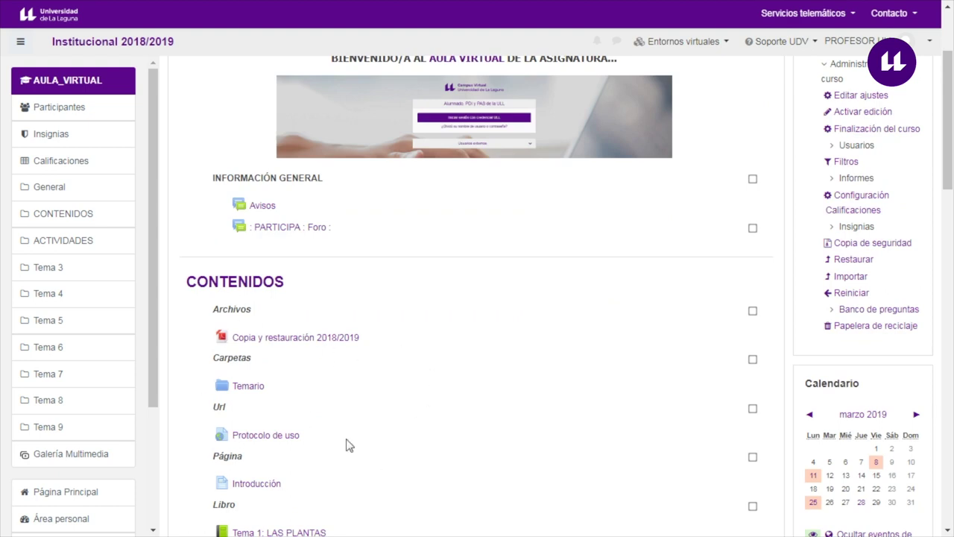
scroll(396, 437, up, 2)
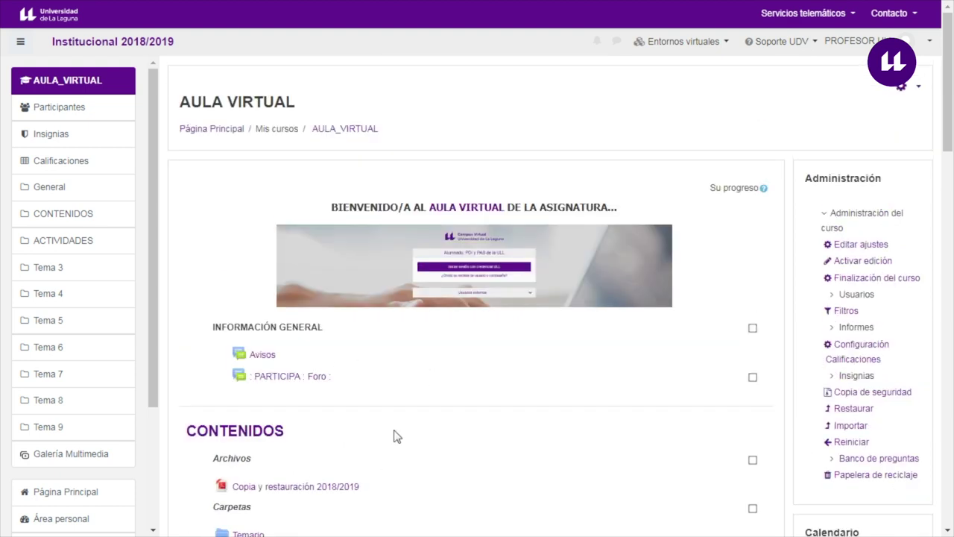
- Turn on course editing and open the activity completion settings of the ": PARTICIPA : Foro :" forum
click(850, 261)
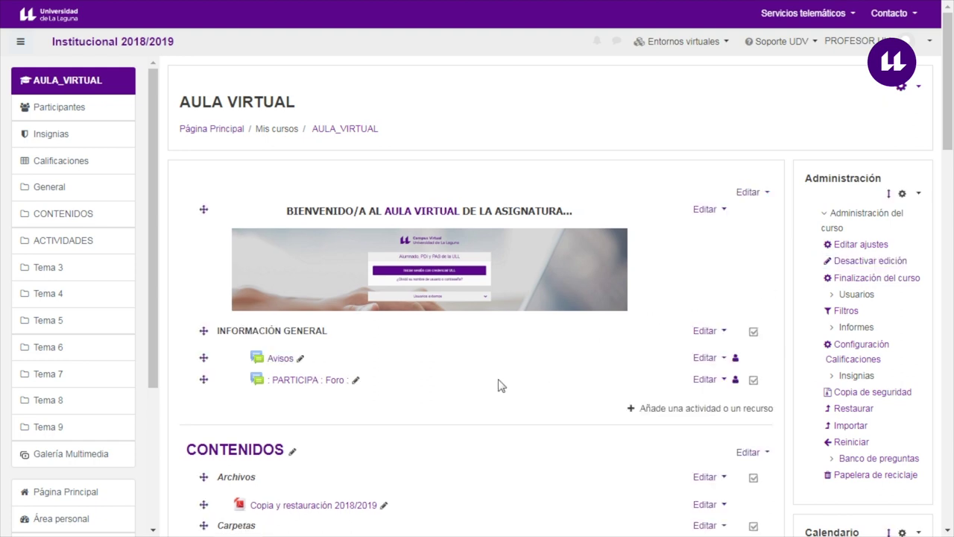
click(703, 380)
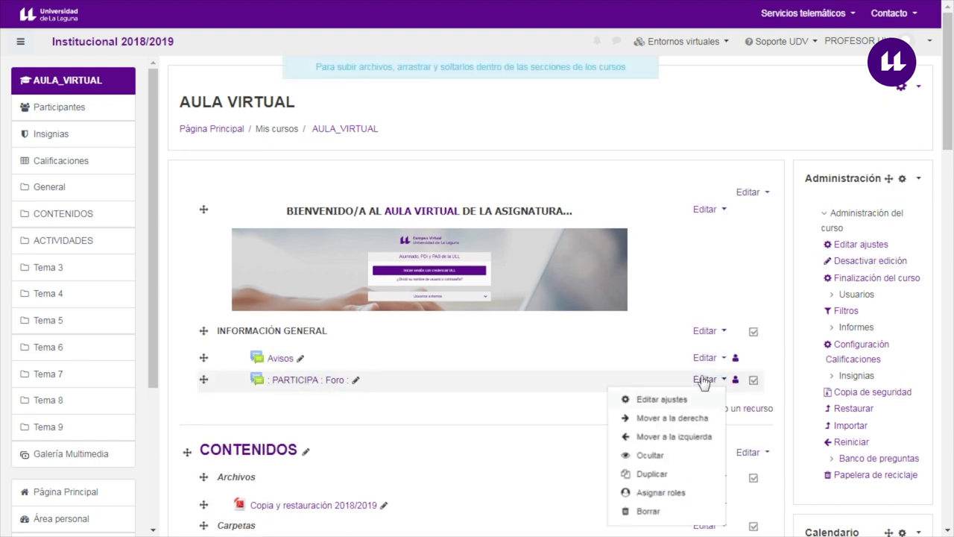
key(Escape)
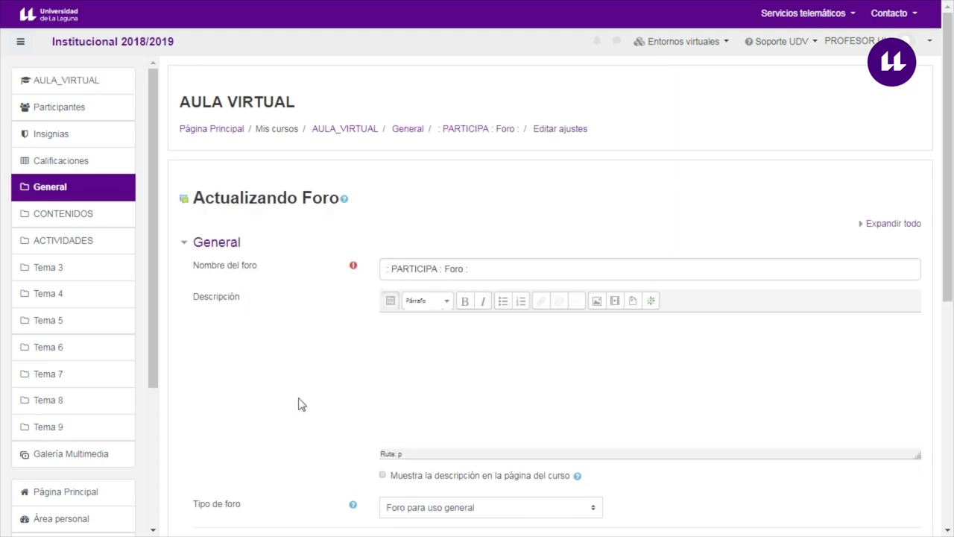
scroll(298, 405, down, 5)
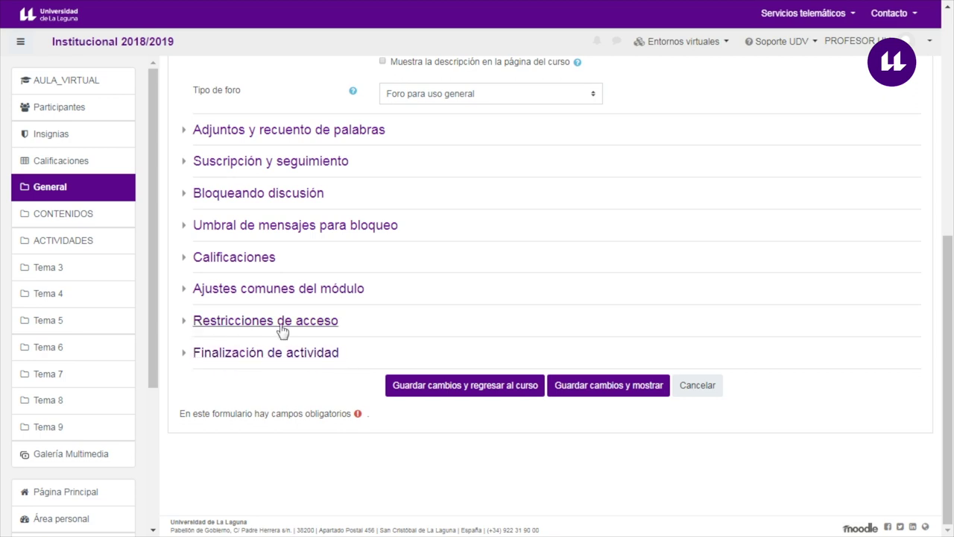
click(224, 355)
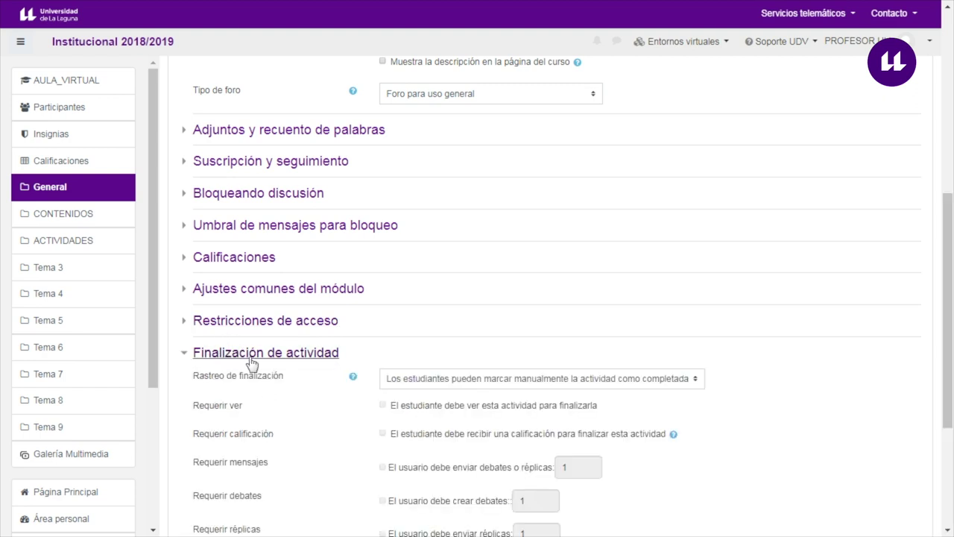
- Set the forum's completion tracking to "Mostrar la actividad como completada cuando se cumplan las condiciones"
click(398, 379)
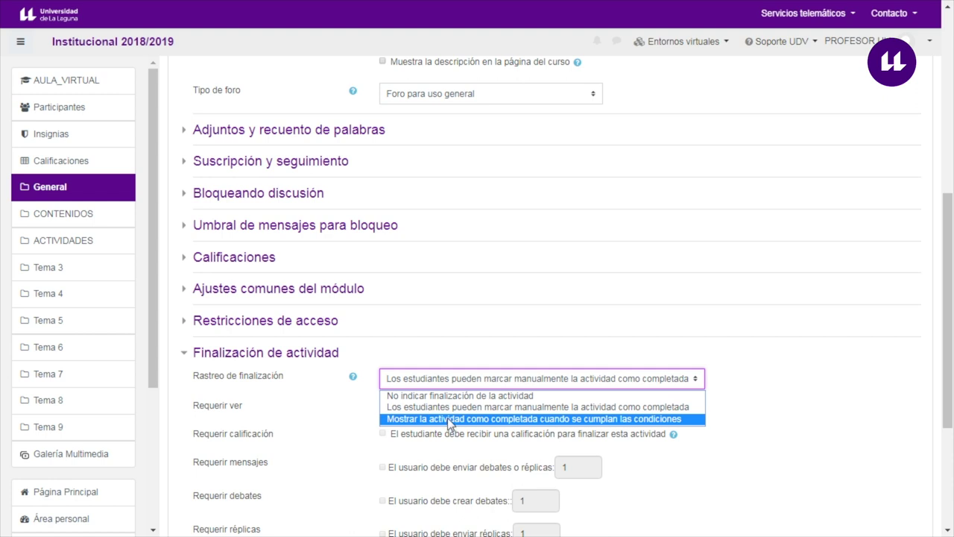
click(351, 425)
scroll(457, 493, down, 2)
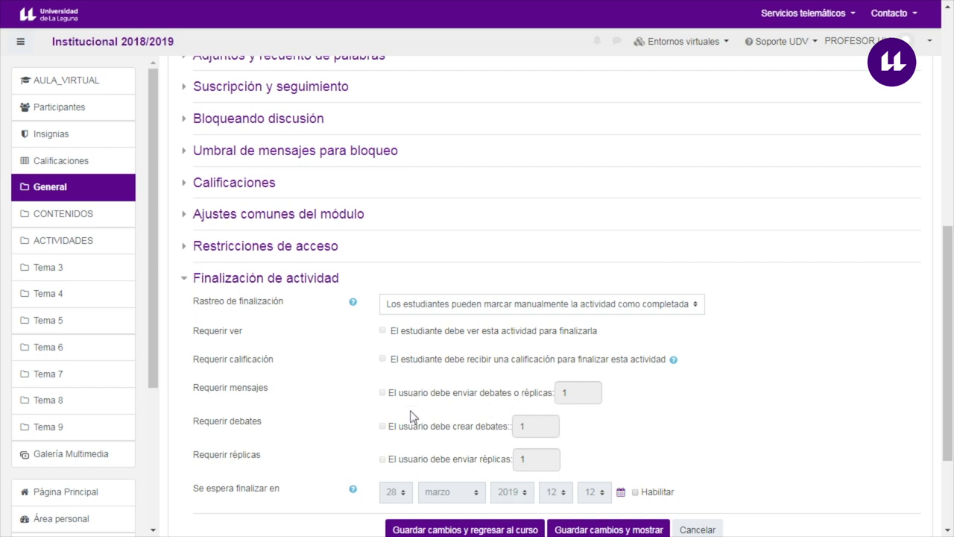
click(381, 392)
click(420, 307)
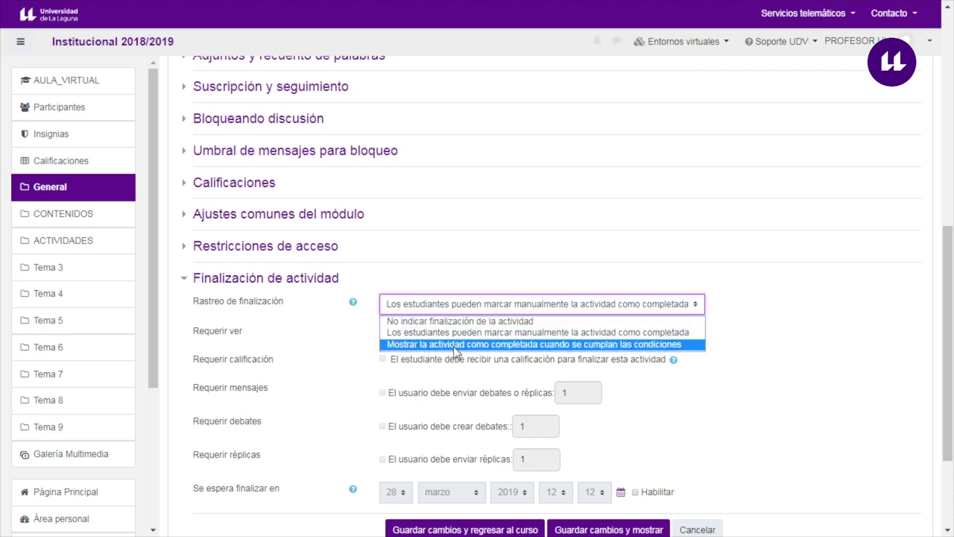
click(501, 345)
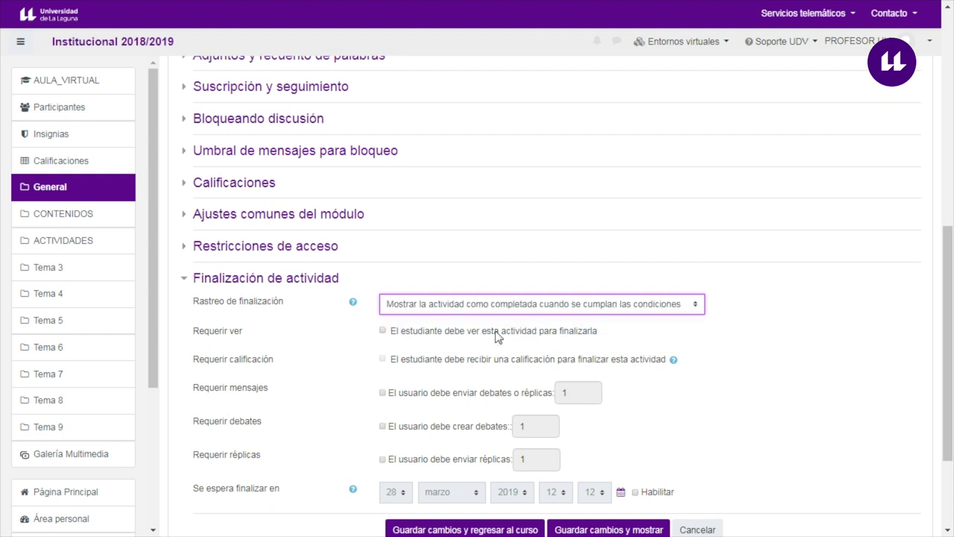
click(421, 311)
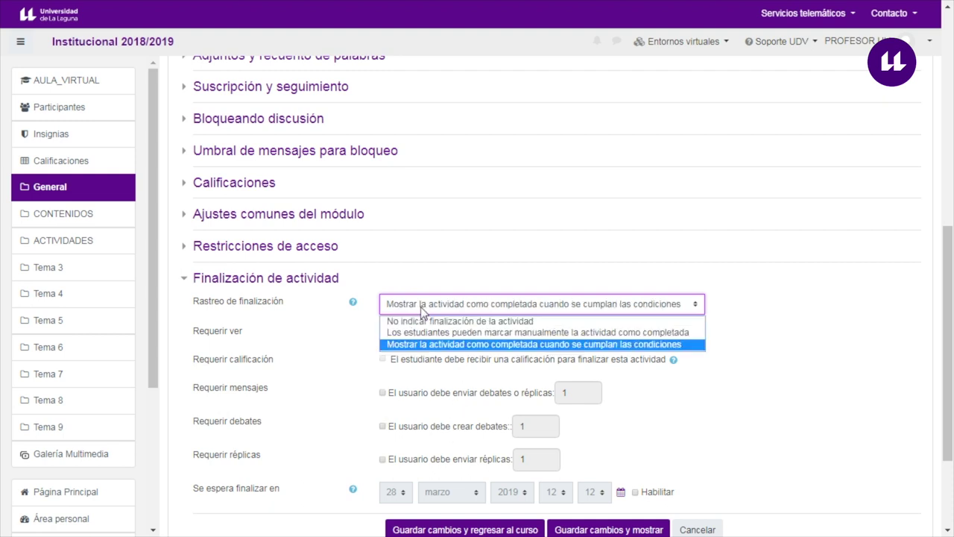
click(416, 347)
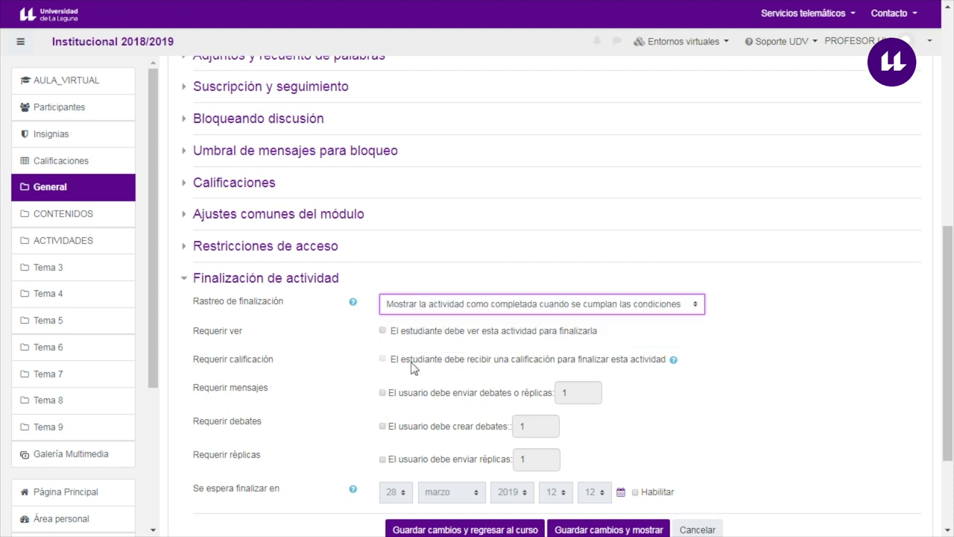
- Require students to post 1 discussion or reply to complete the forum, and save it, returning to the course
click(383, 393)
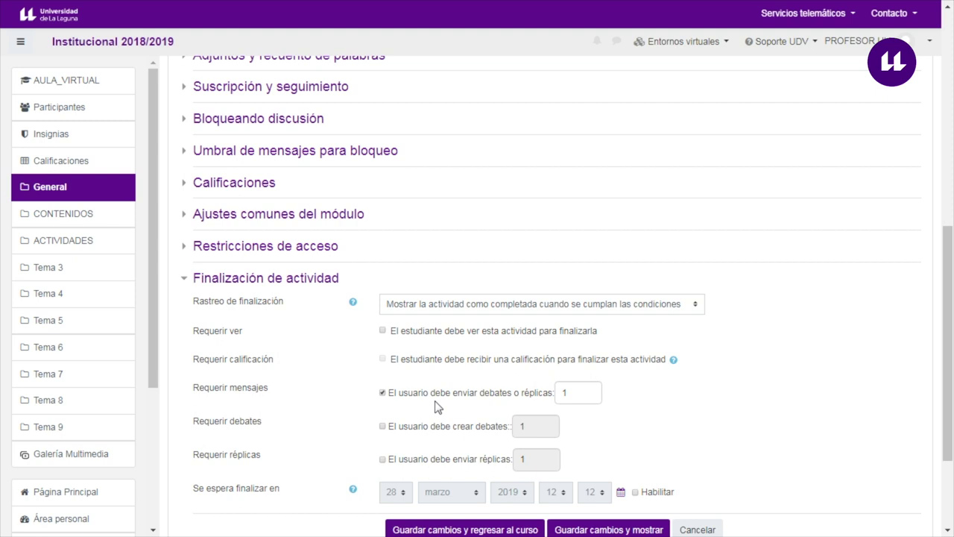
scroll(436, 406, down, 1)
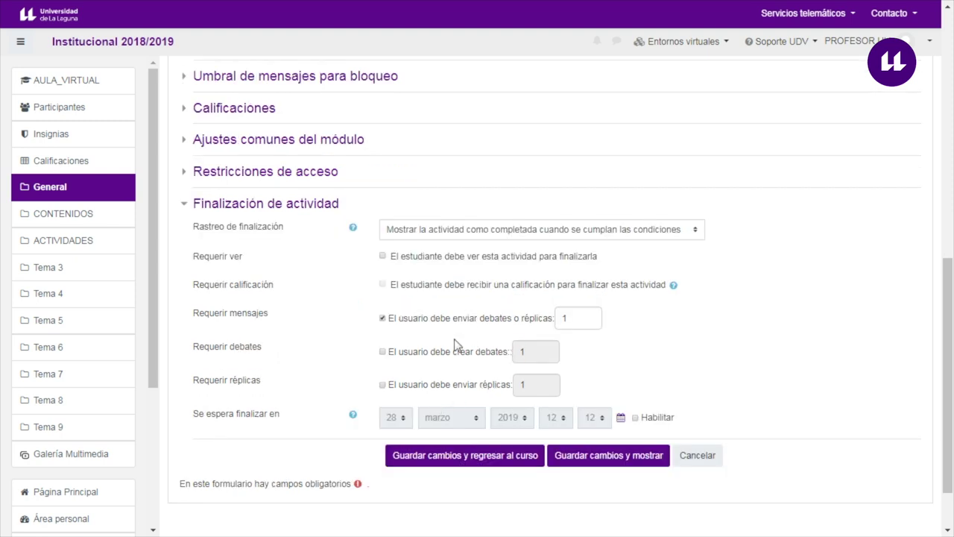
click(472, 462)
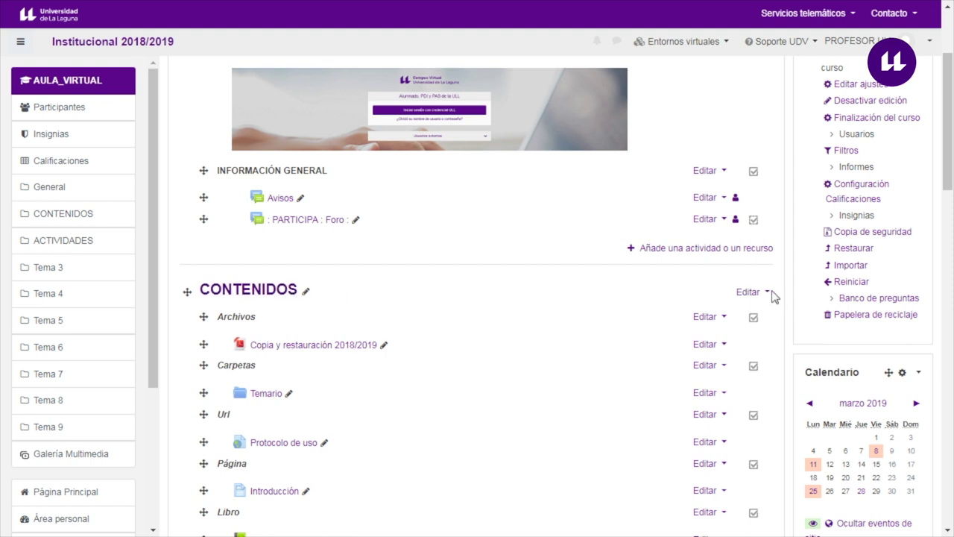
- Open the CONTENIDOS topic for editing and expand its access restrictions
click(747, 294)
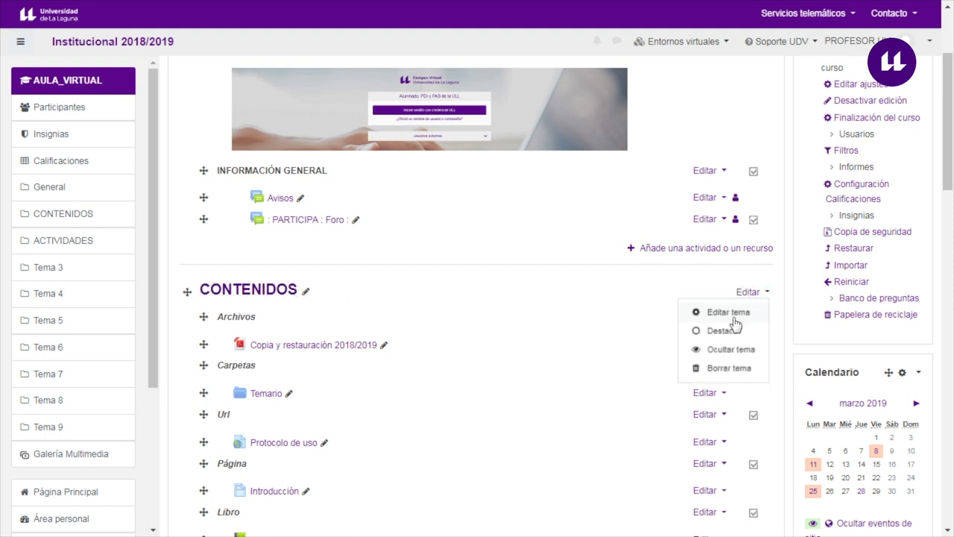
key(Escape)
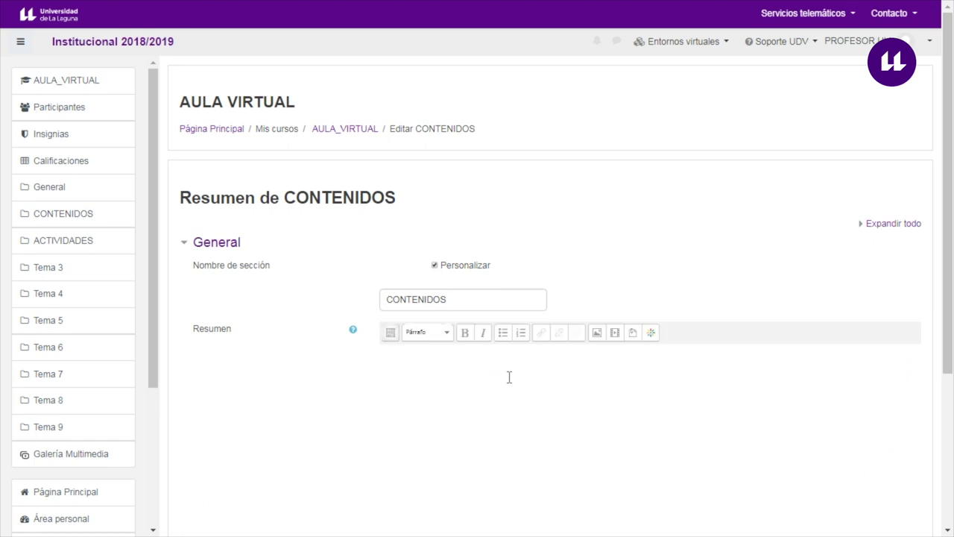
scroll(509, 376, down, 1)
scroll(509, 377, down, 2)
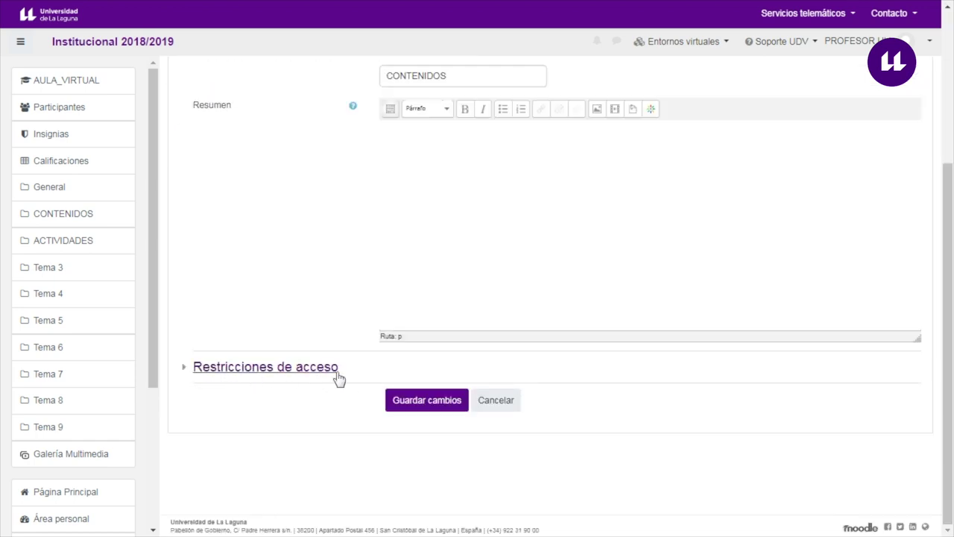
click(285, 369)
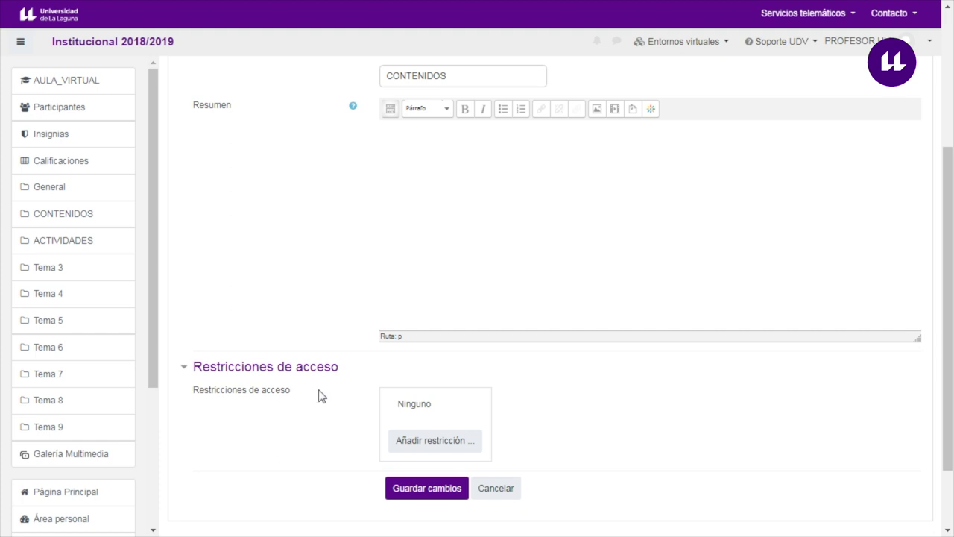
- Restrict the CONTENIDOS topic by activity completion, requiring ": PARTICIPA : Foro :" to be marked as completed, and save the changes
click(448, 446)
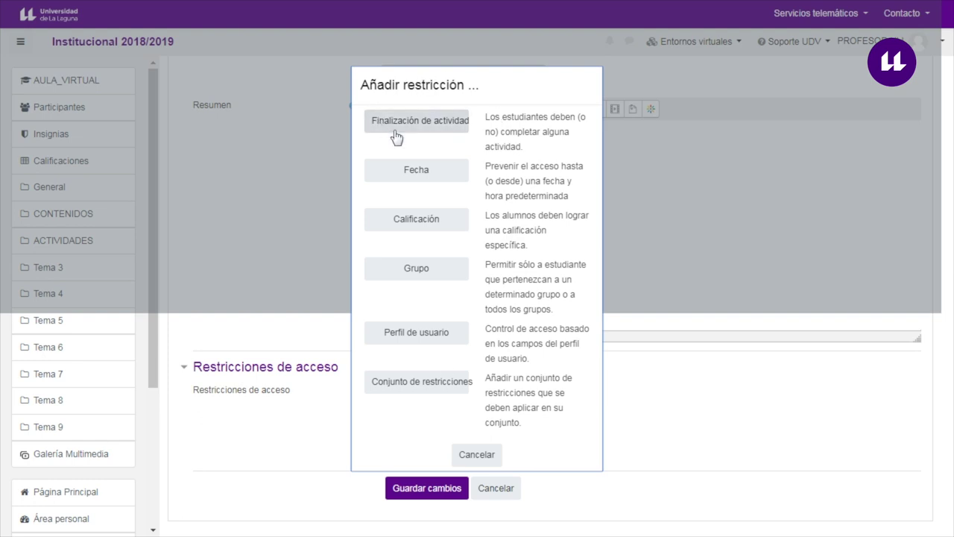
click(420, 121)
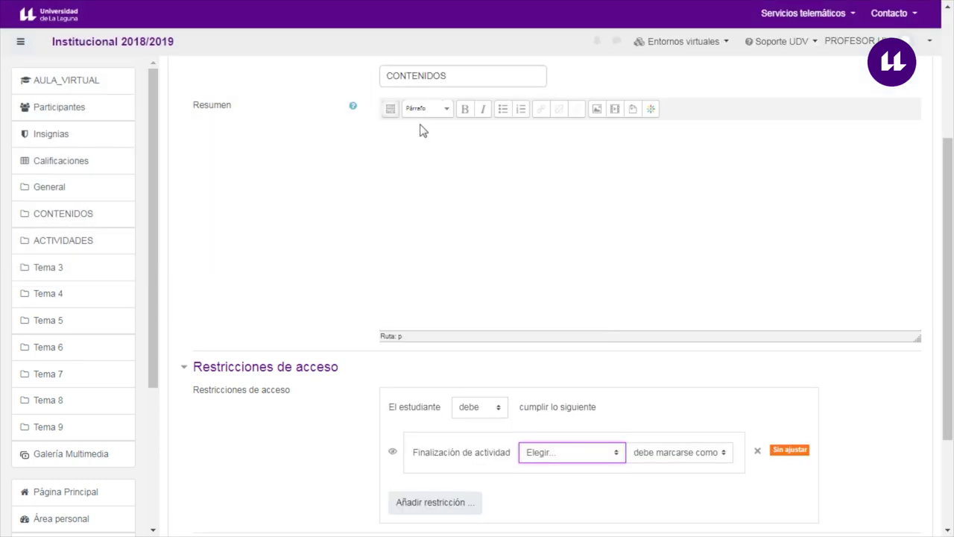
scroll(514, 488, down, 1)
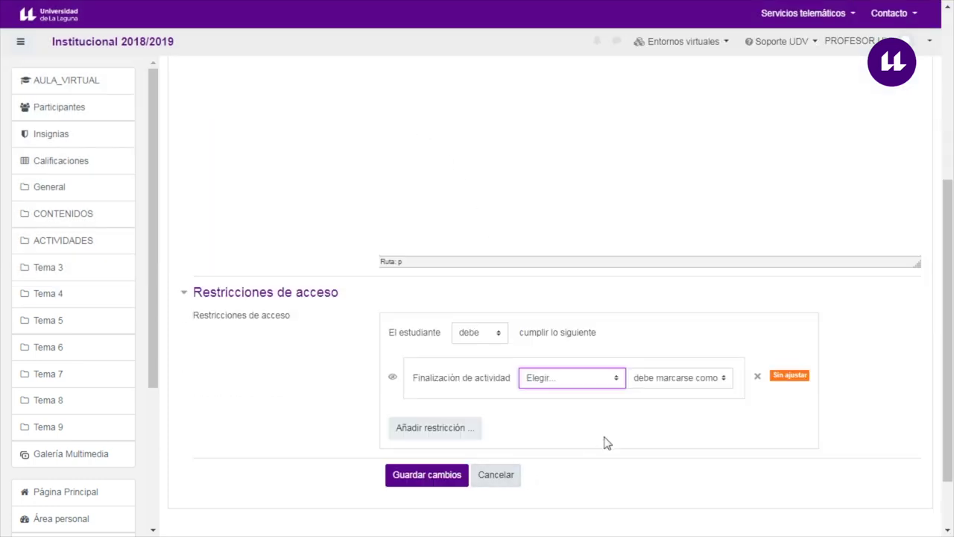
click(617, 380)
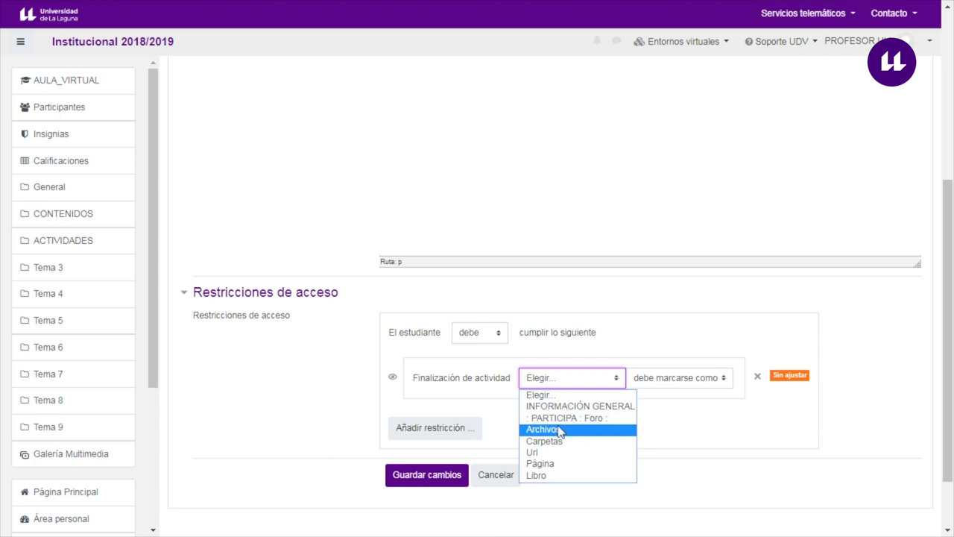
click(581, 419)
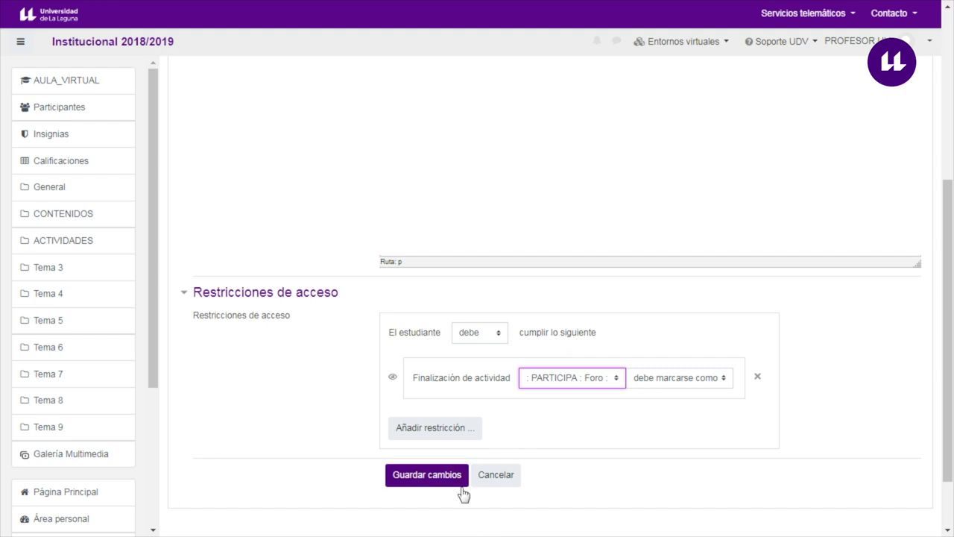
click(438, 478)
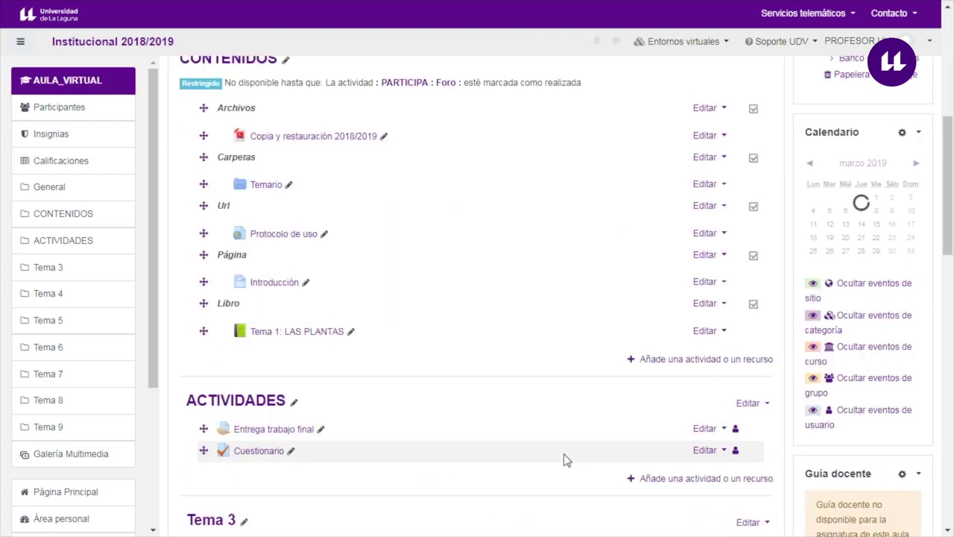
scroll(564, 458, up, 2)
scroll(565, 460, up, 2)
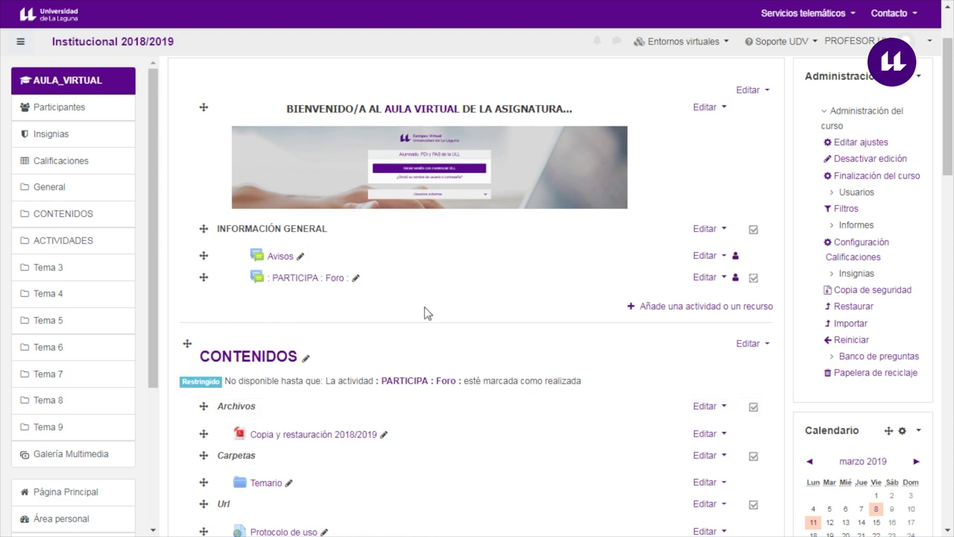
scroll(362, 309, up, 2)
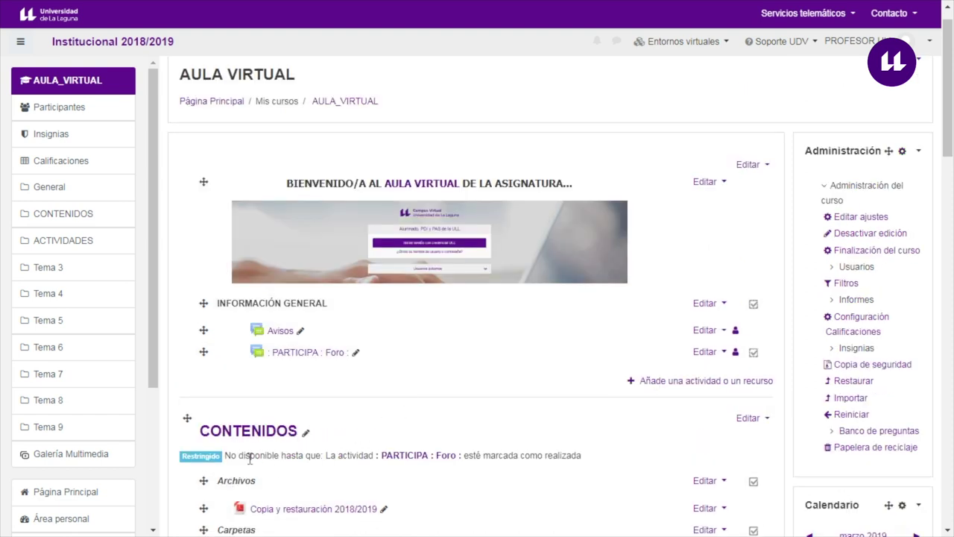
- Reopen the CONTENIDOS topic's access restrictions, check the visibility option of the forum completion condition, and save the topic
scroll(362, 473, down, 1)
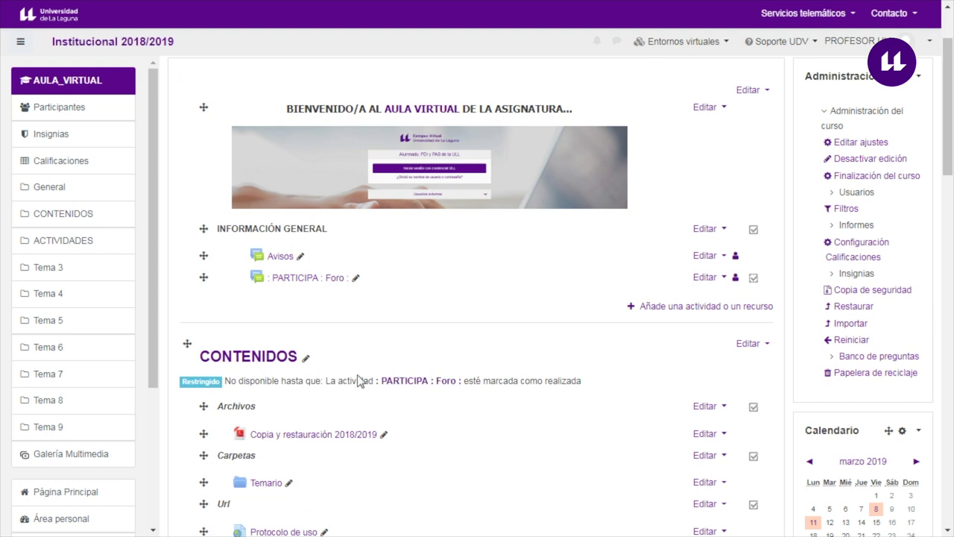
click(744, 346)
key(Escape)
scroll(441, 418, down, 3)
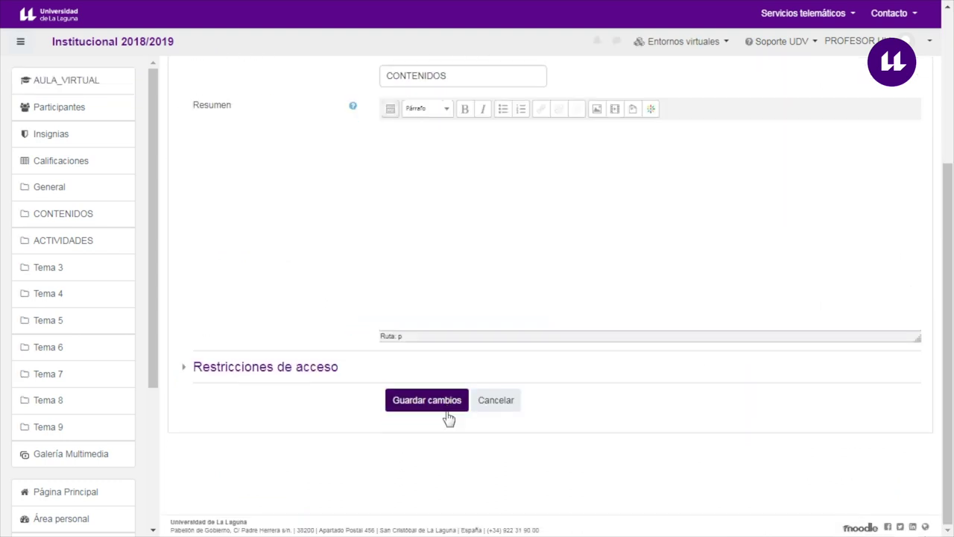
click(303, 367)
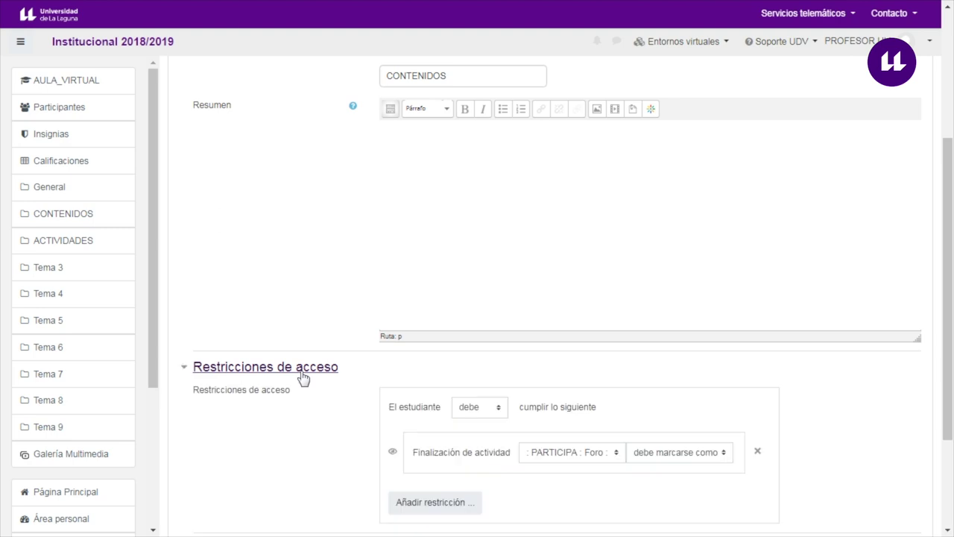
click(393, 452)
scroll(403, 462, down, 2)
click(424, 401)
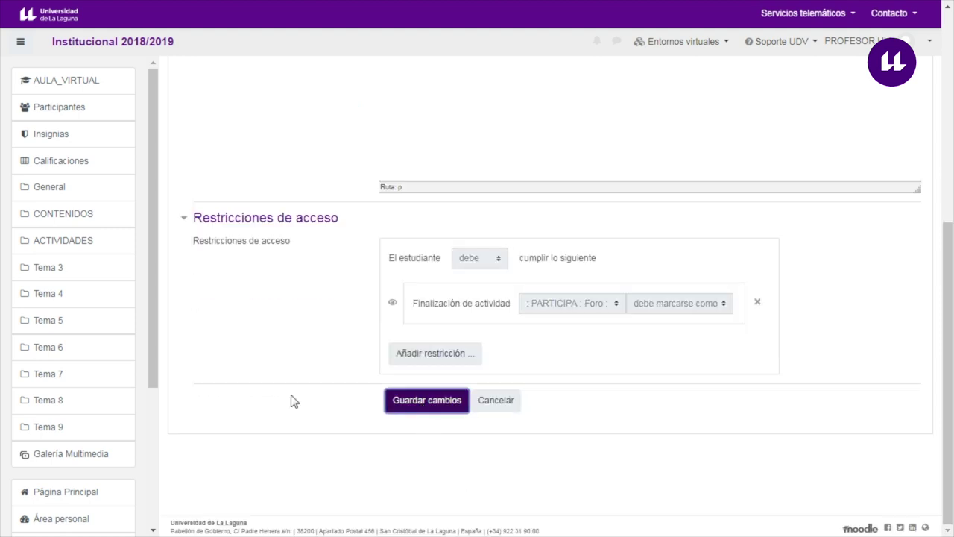
scroll(292, 398, up, 2)
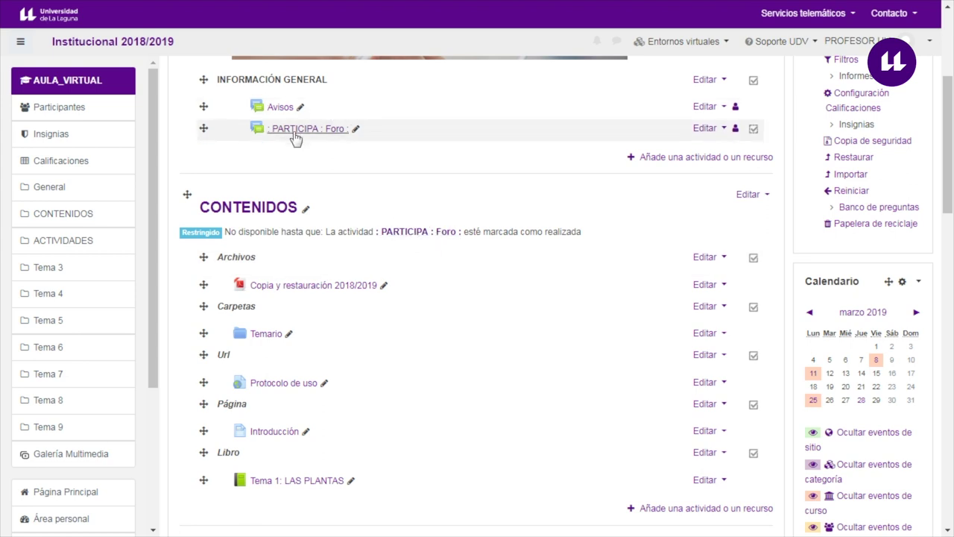
scroll(501, 331, up, 1)
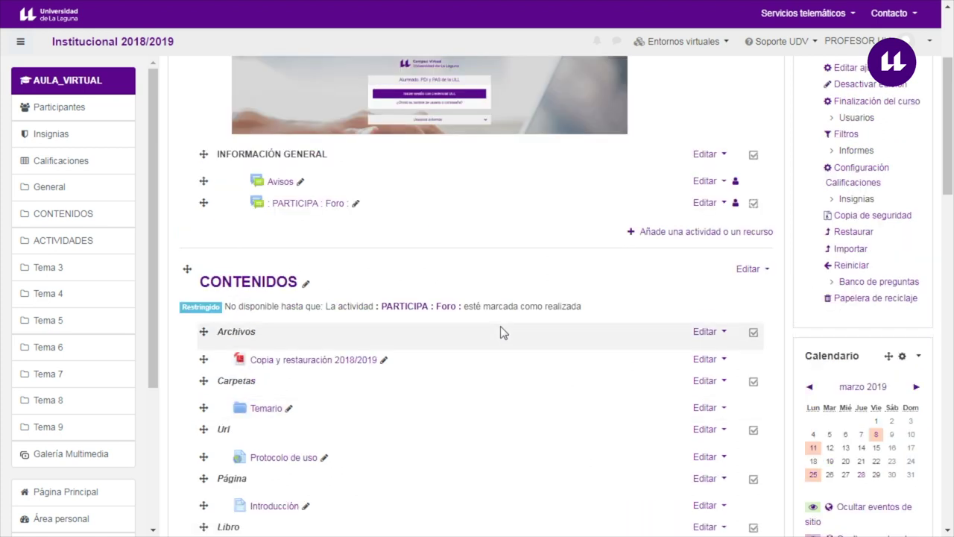